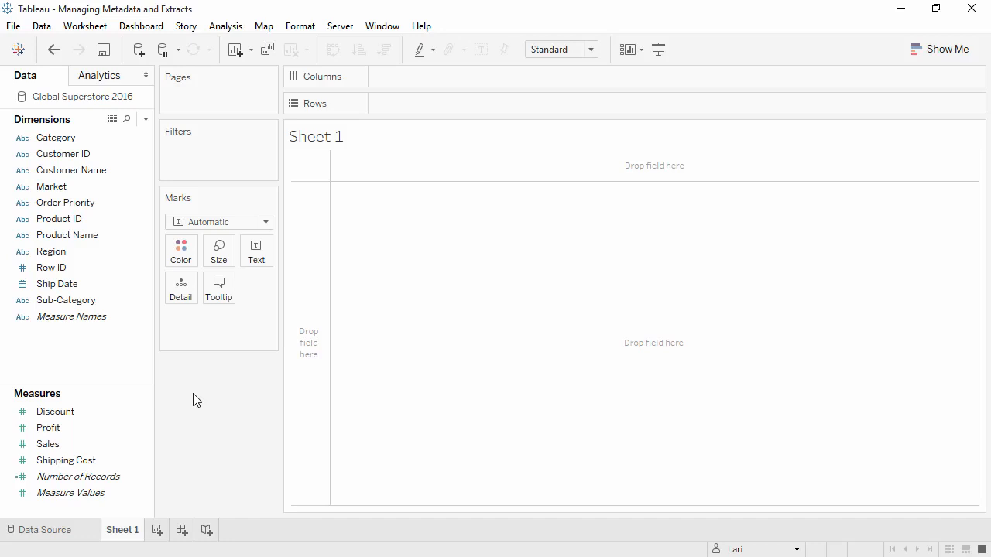
- Hide the Order Priority dimension, and switch the display of hidden fields on and back off
right_click(112, 202)
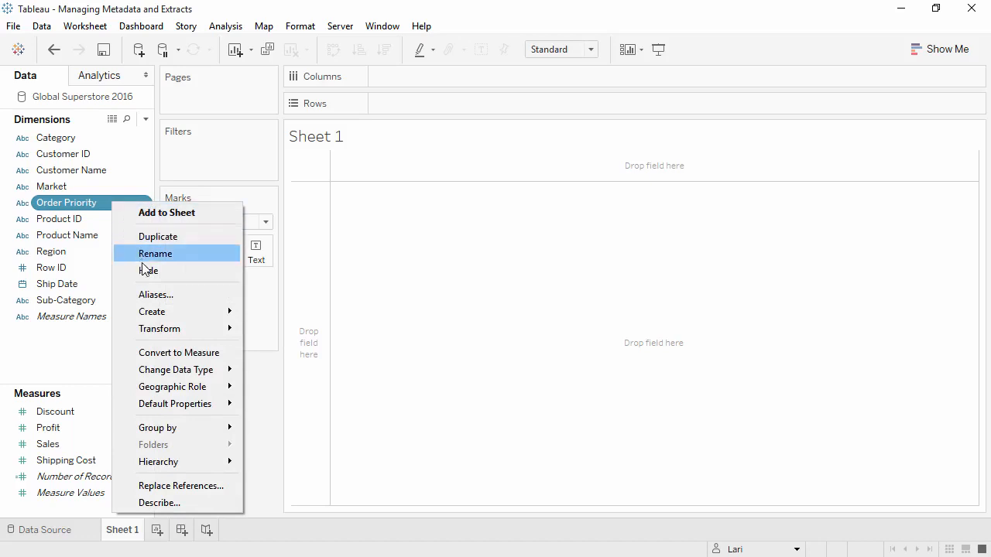
click(146, 270)
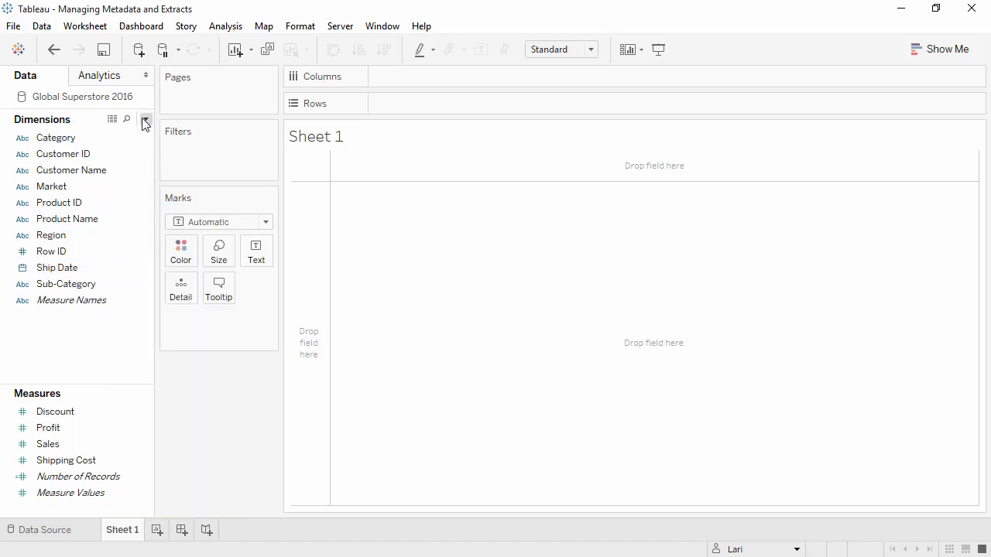
click(145, 119)
click(109, 277)
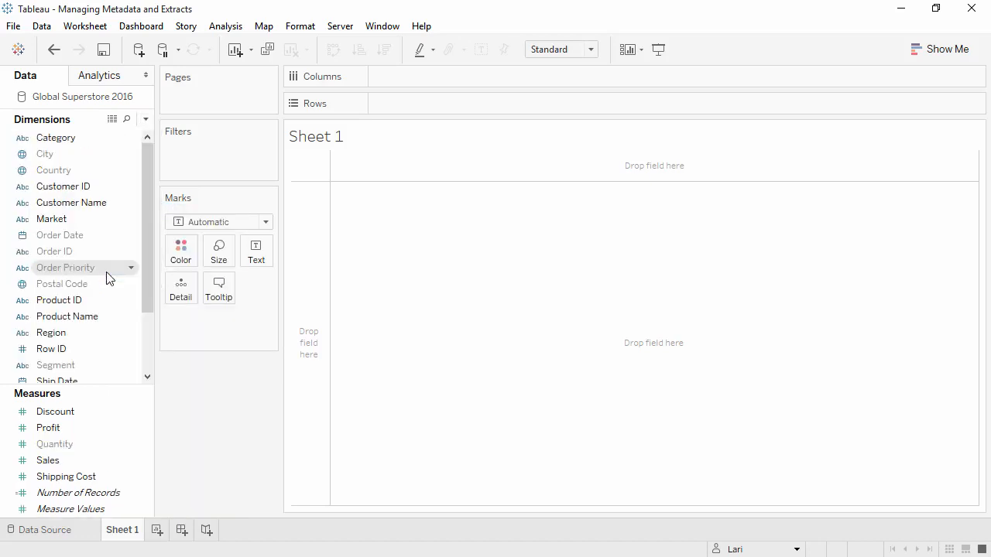
click(145, 120)
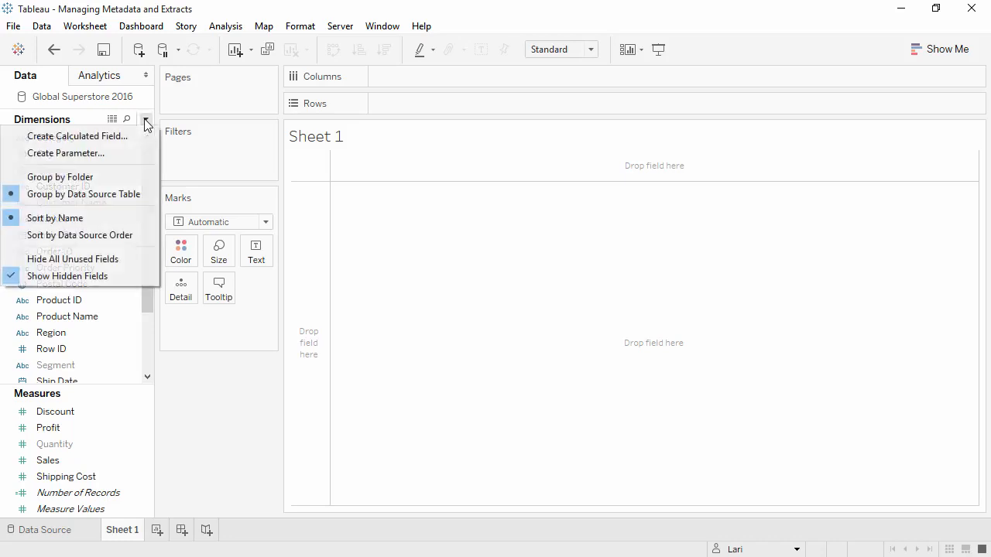
click(117, 261)
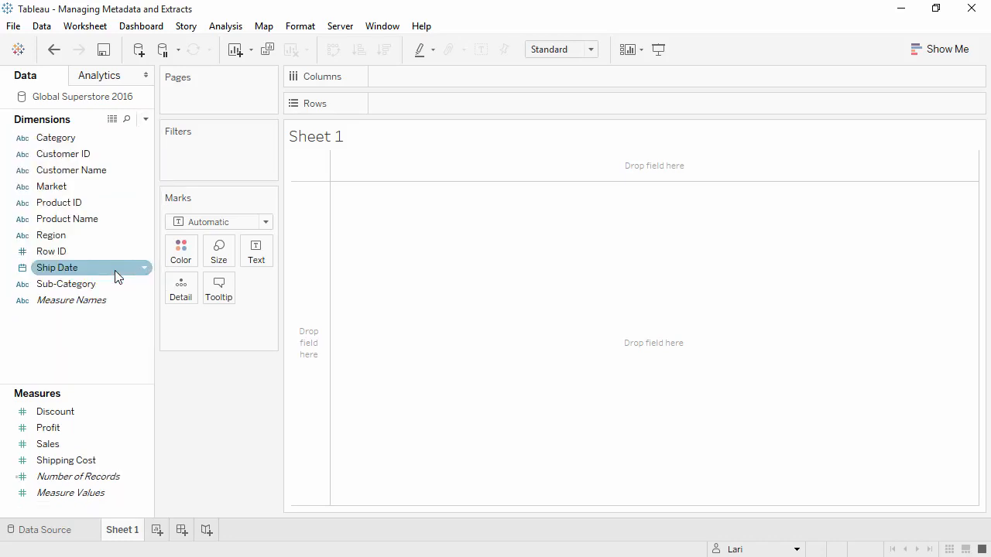
- Rename the Ship Date dimension to Shipping Date
click(116, 276)
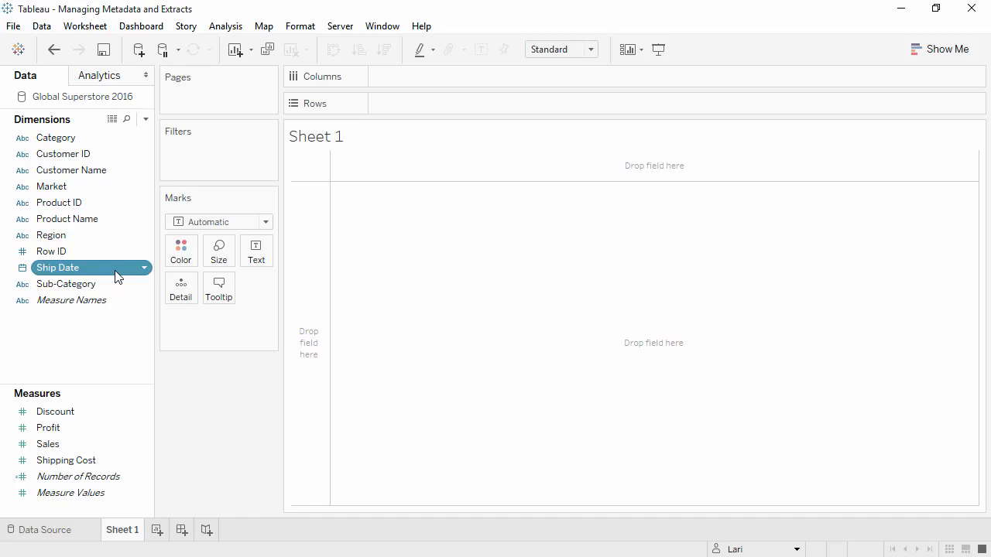
click(115, 272)
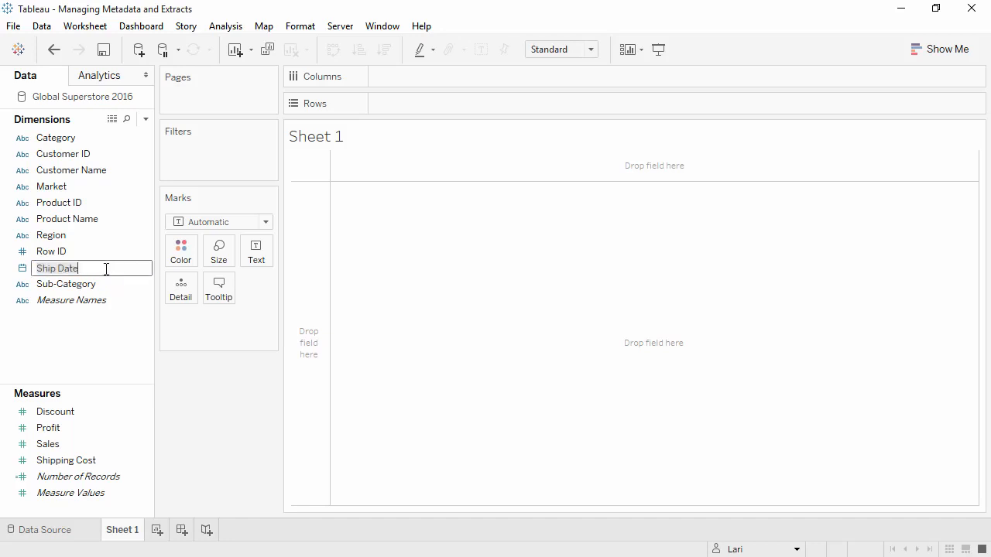
click(57, 268)
text(ping)
key(Return)
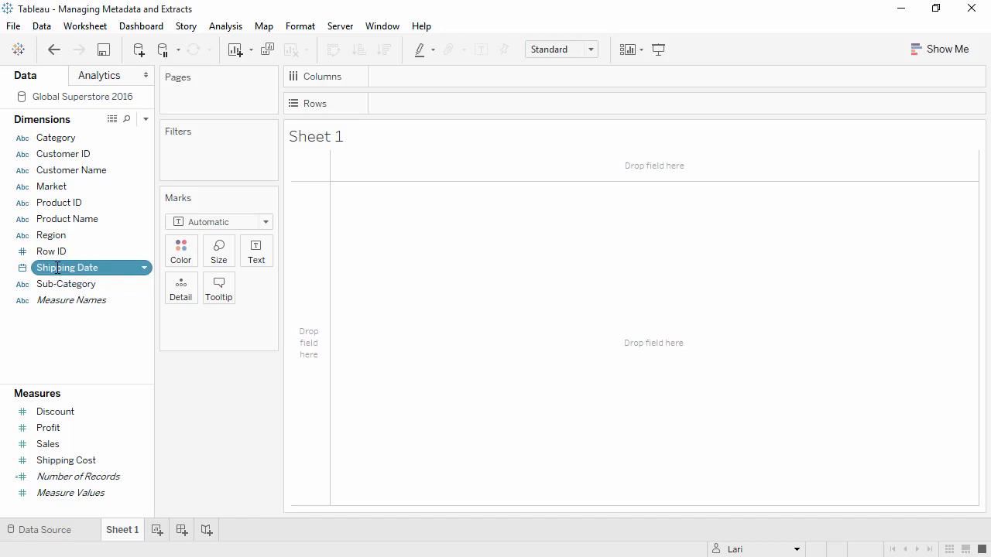
- Create a hierarchy named Products from Category and Sub-Category, and add Product Name as its lowest level
click(57, 285)
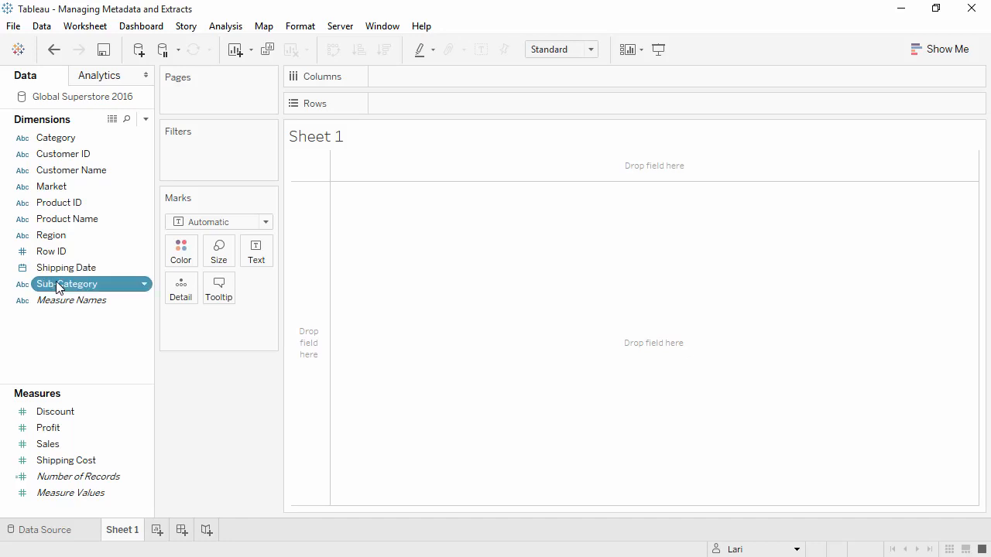
drag(57, 285, 63, 135)
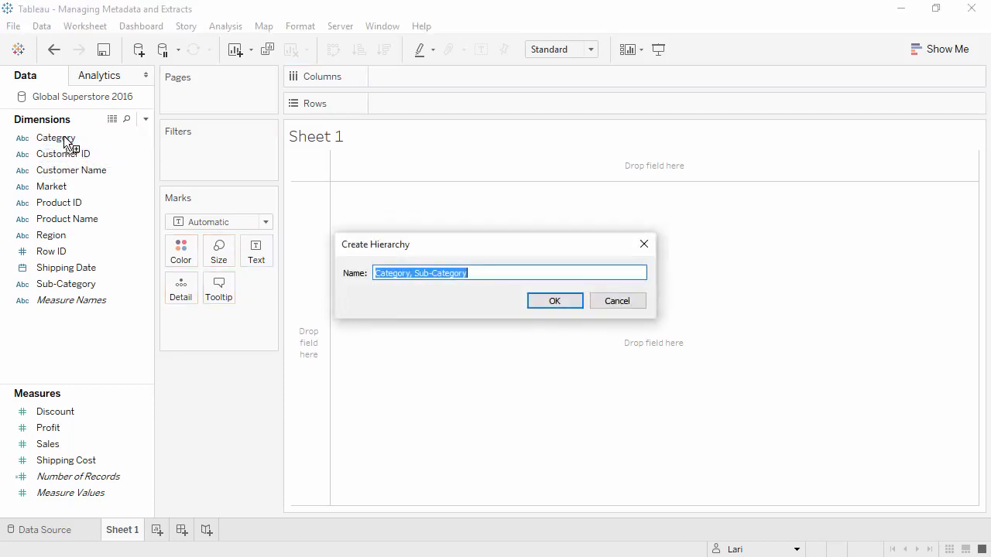
text(Products)
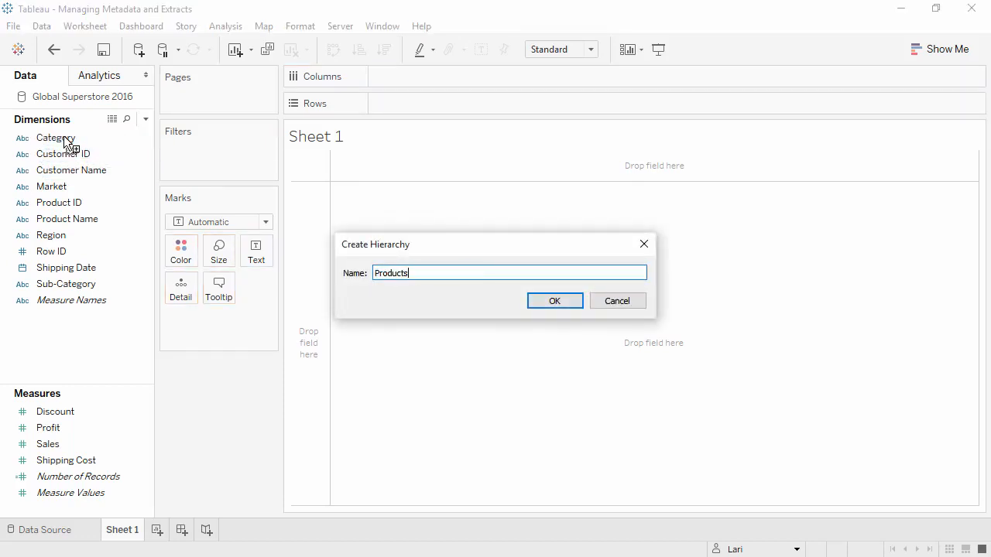
key(Return)
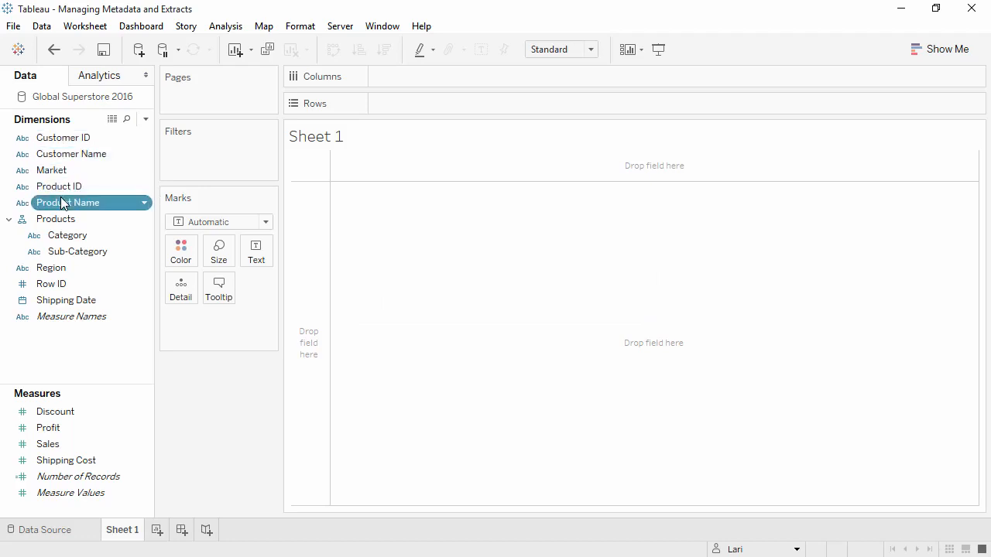
drag(62, 202, 68, 236)
click(66, 256)
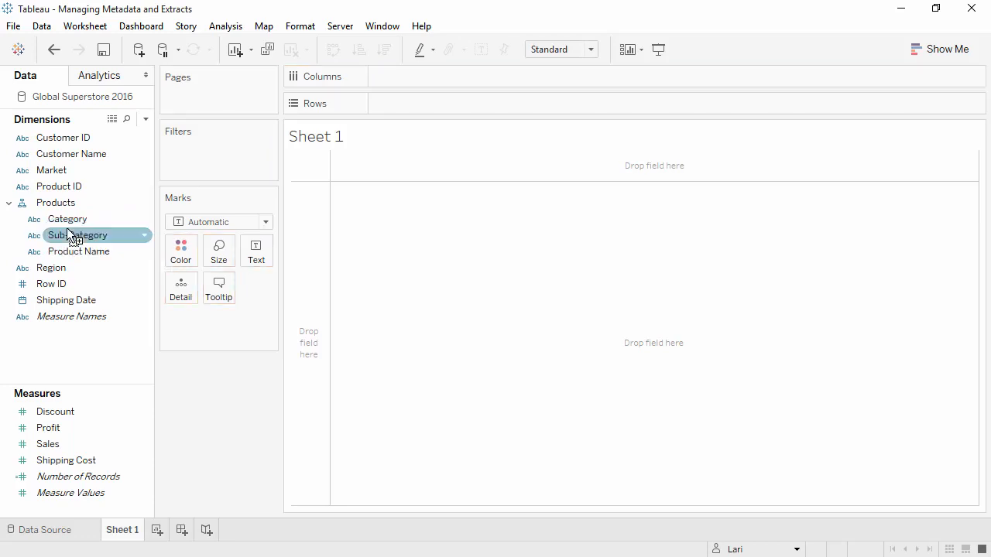
- Place Category on Rows and drill down to Sub-Category, expanding and collapsing the level below it
double_click(66, 221)
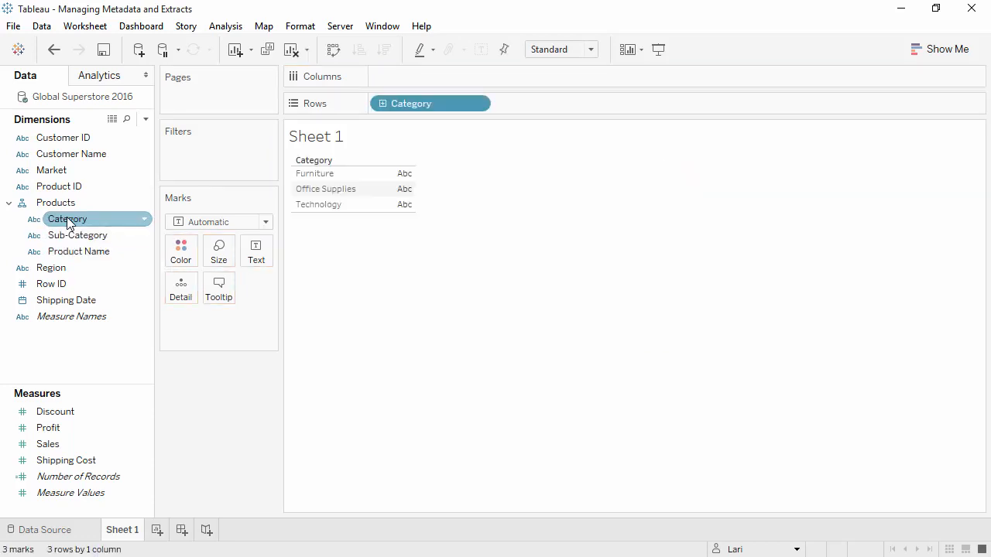
click(380, 104)
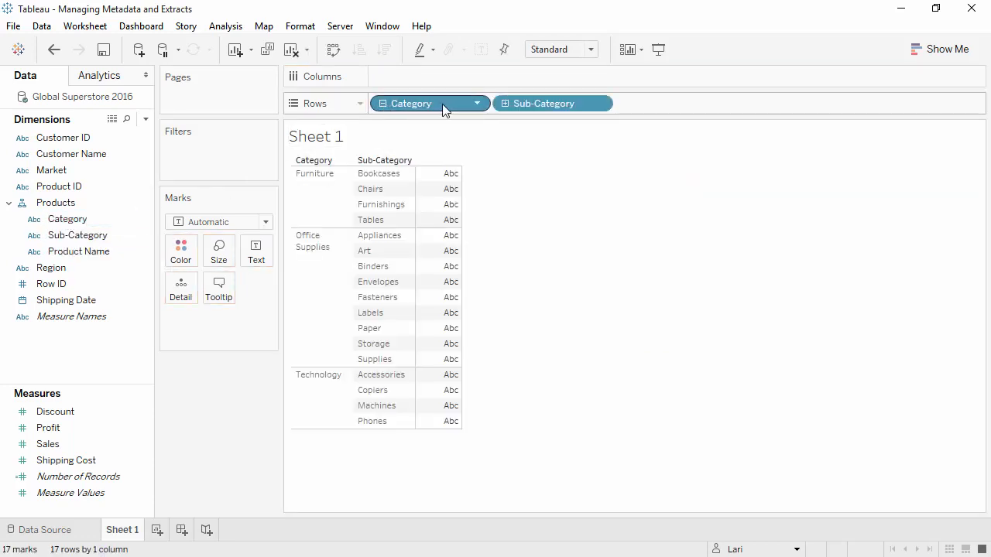
click(503, 104)
click(504, 103)
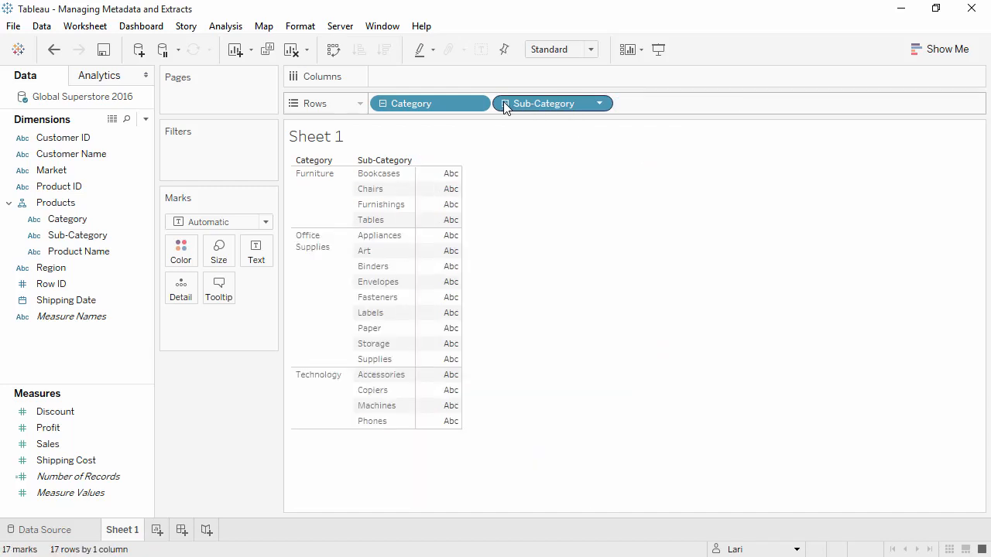
- Group the fields by folder and create a Customers folder containing Customer ID and Customer Name
right_click(108, 343)
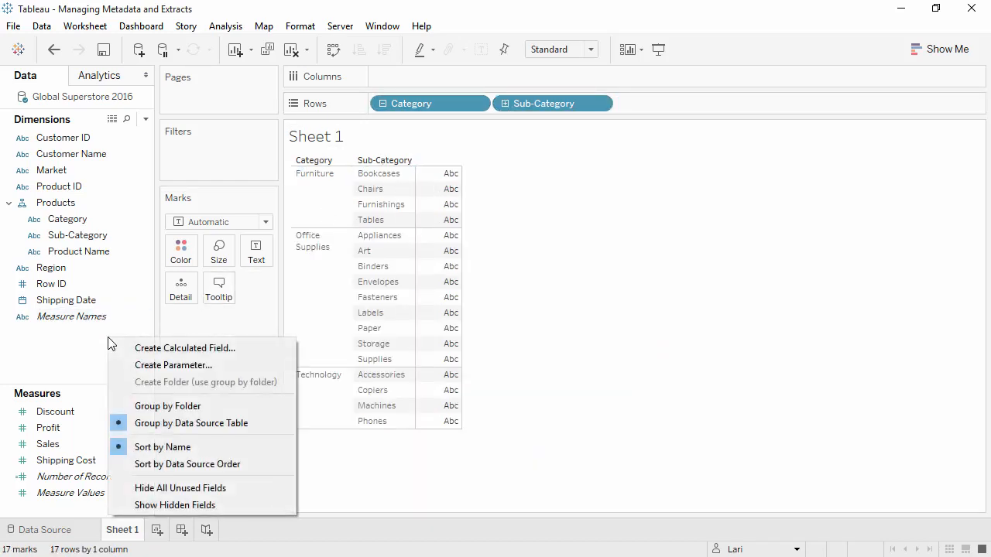
click(148, 406)
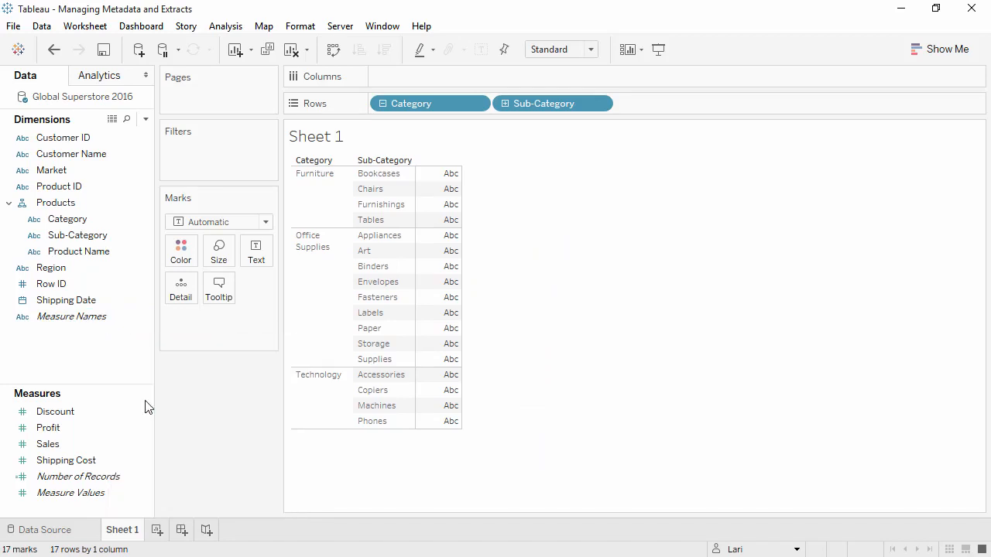
right_click(68, 343)
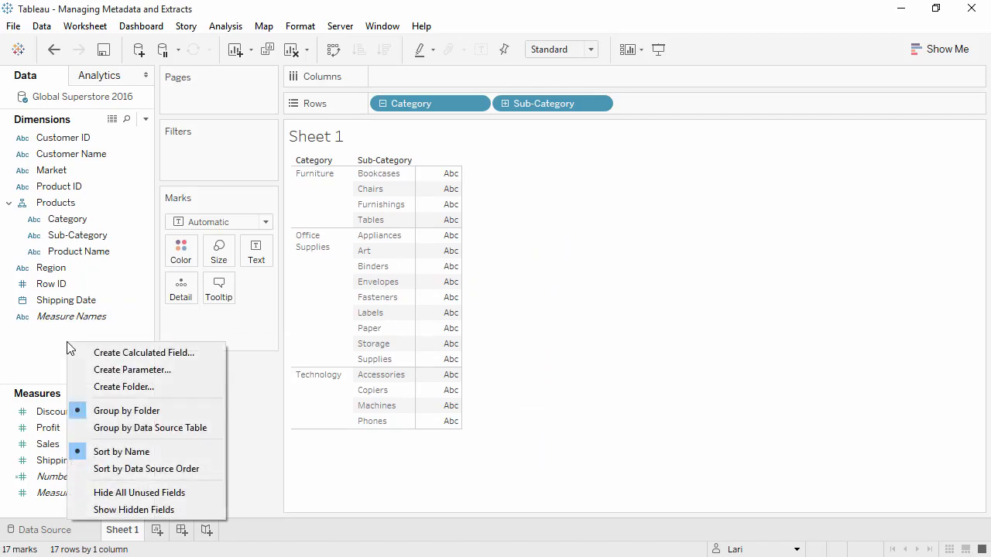
click(100, 388)
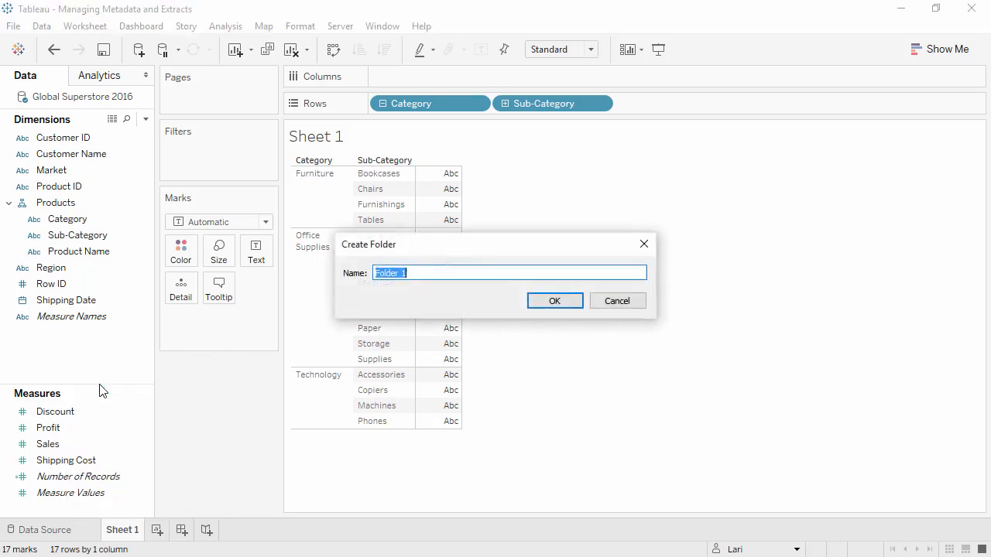
text(Customers)
click(547, 303)
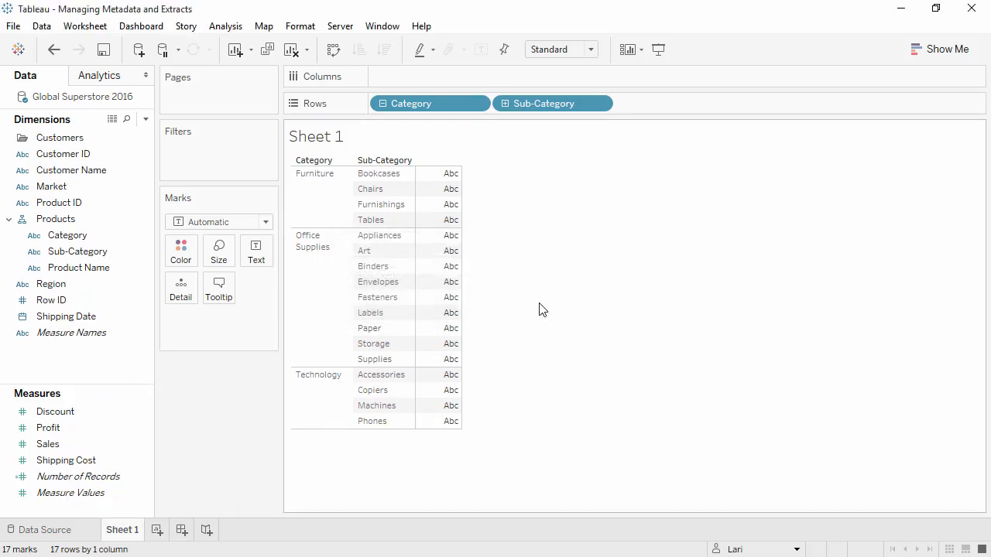
drag(92, 172, 90, 145)
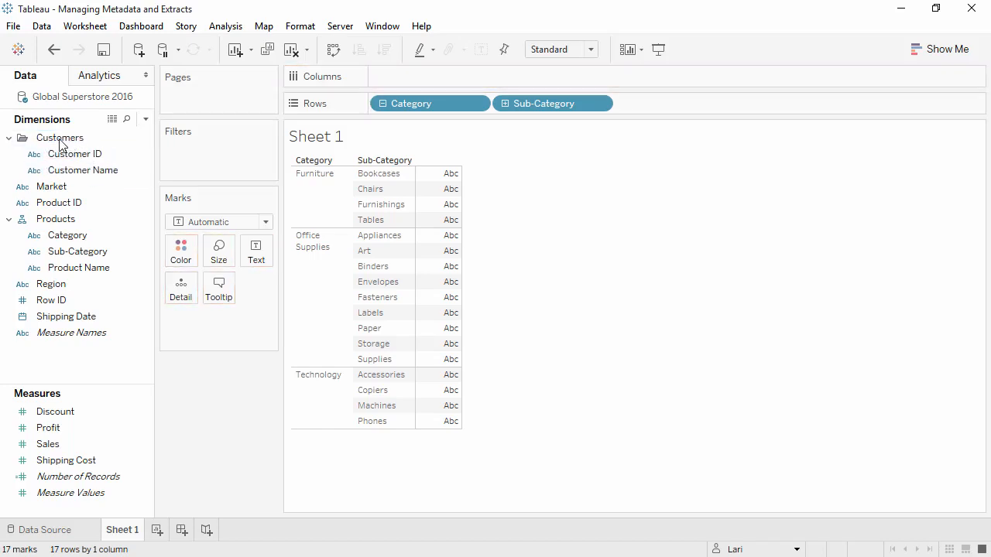
- Collapse and re-expand the Customers folder and the Products hierarchy in the dimensions list
click(8, 138)
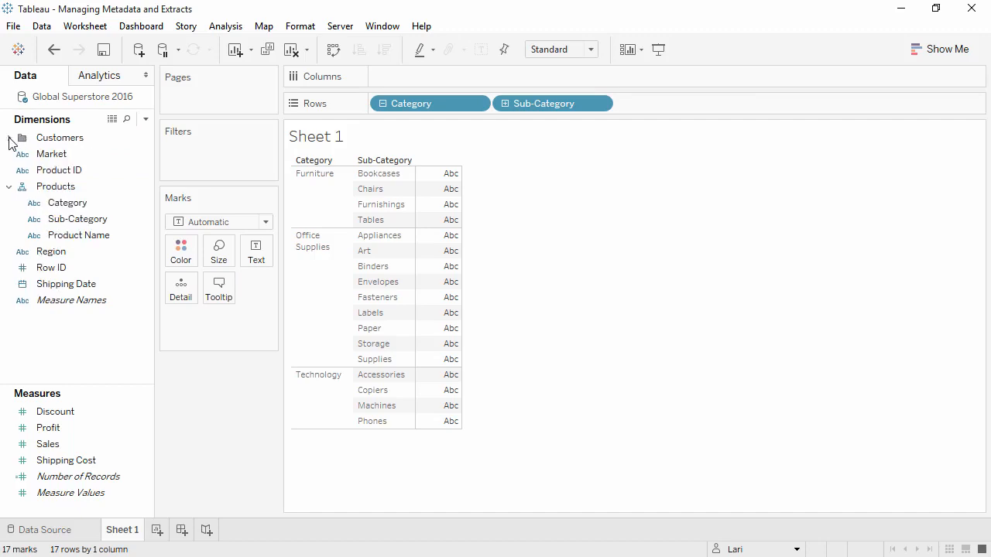
click(10, 187)
click(9, 186)
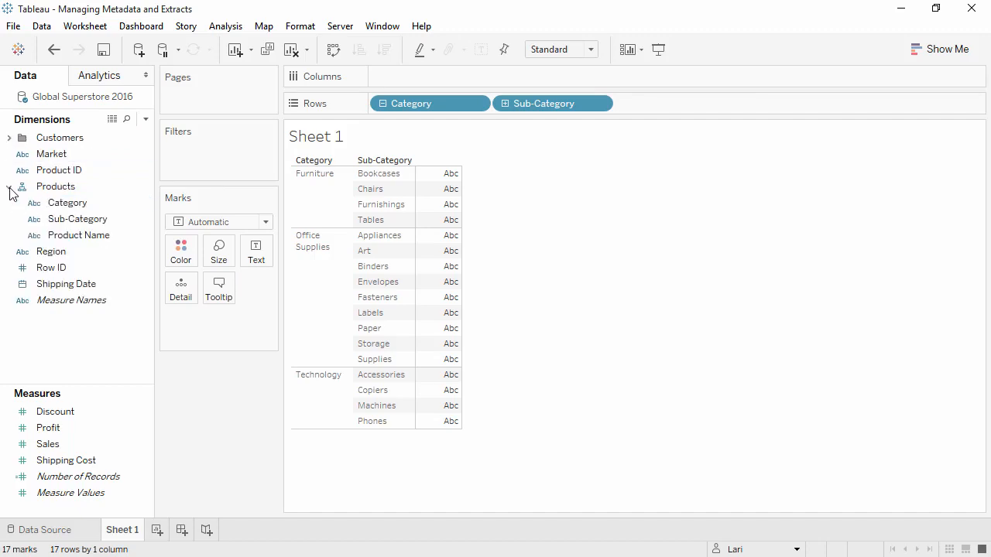
click(9, 138)
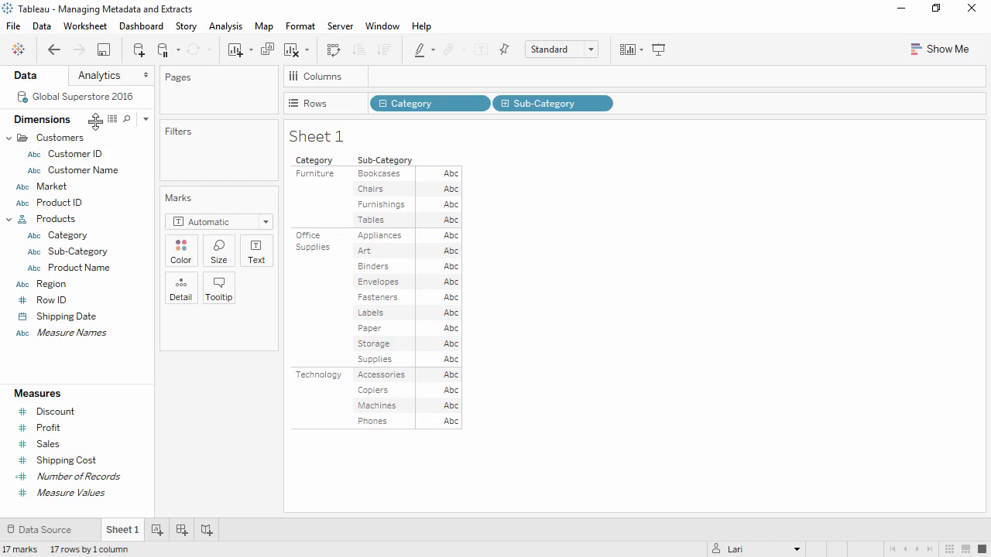
- Search the data source fields for "s" and clear the search
click(127, 120)
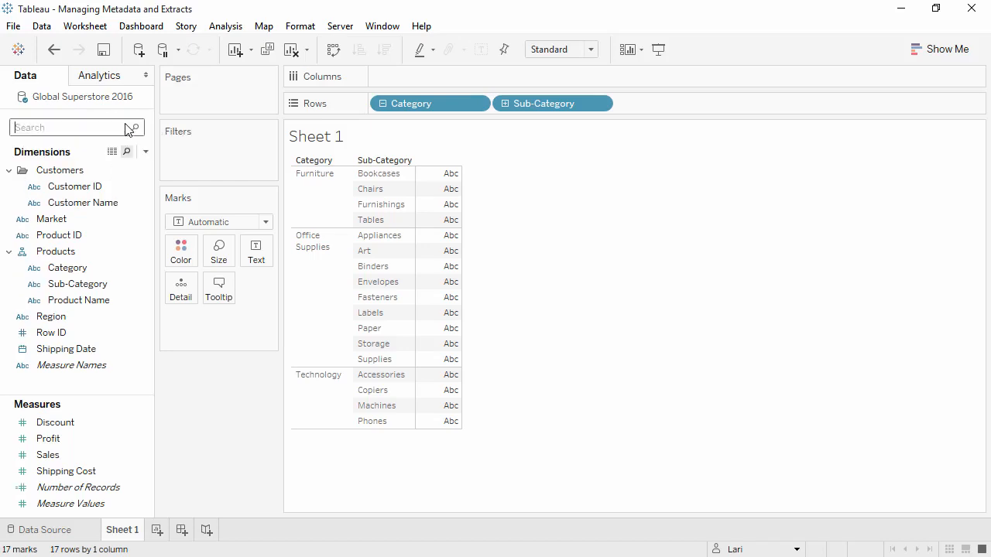
text(s)
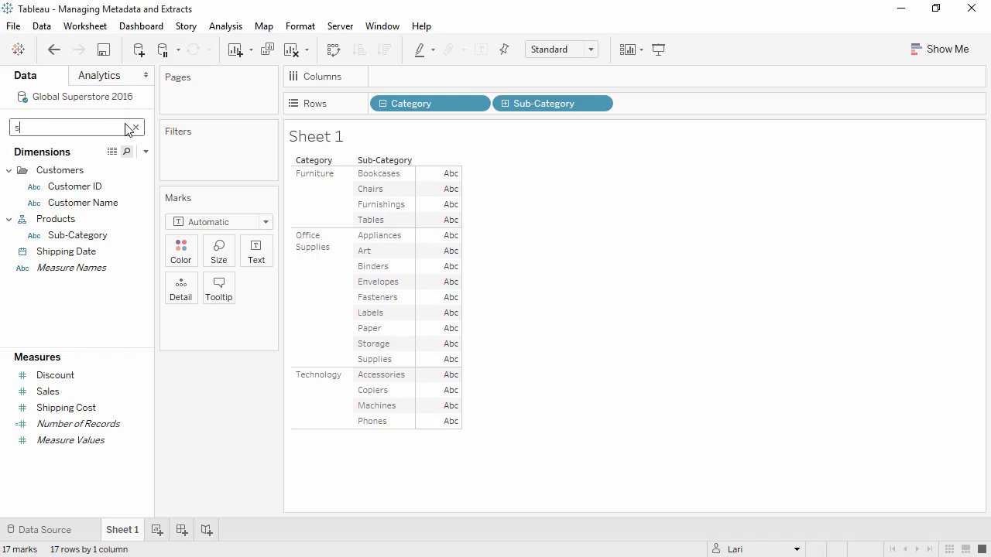
click(134, 128)
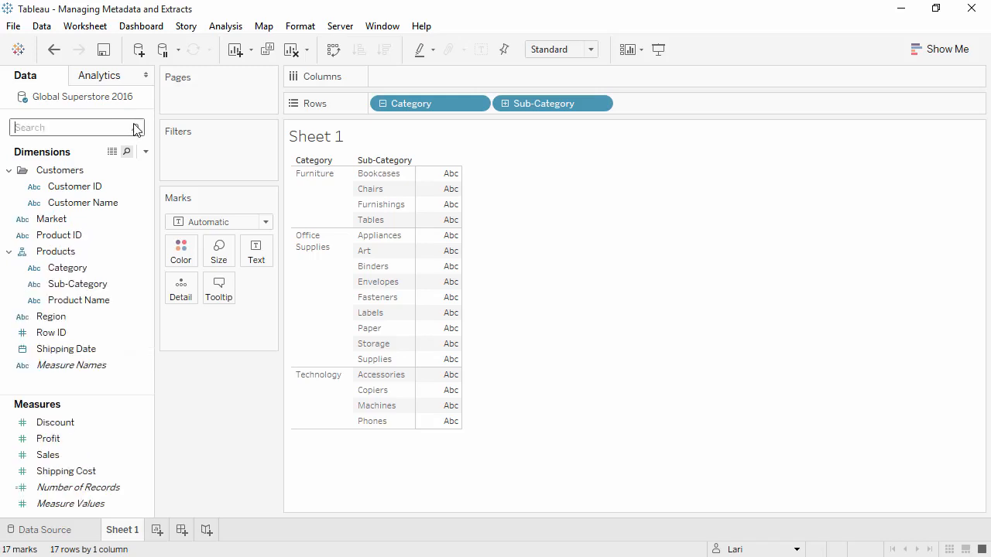
- Change the data type of the Row ID dimension to String
click(23, 334)
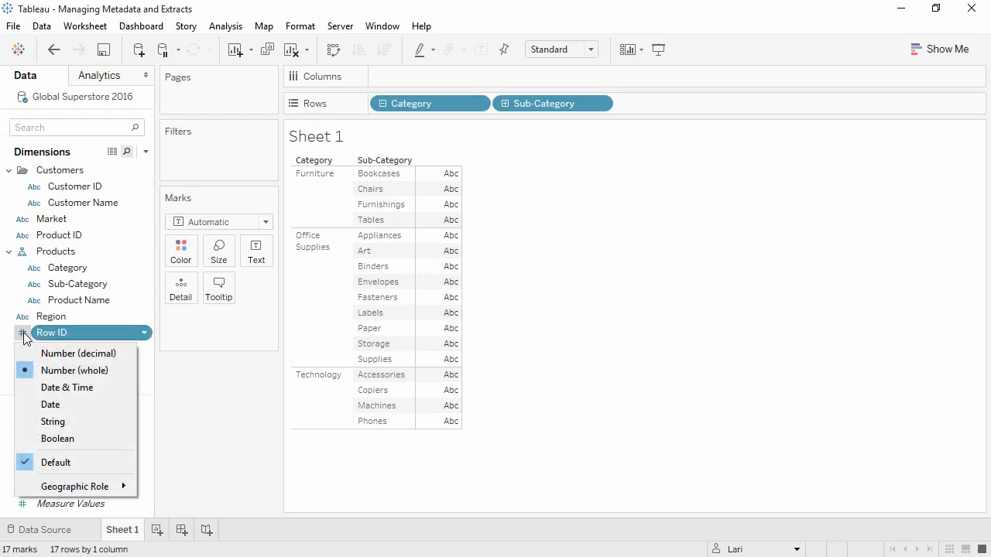
click(31, 422)
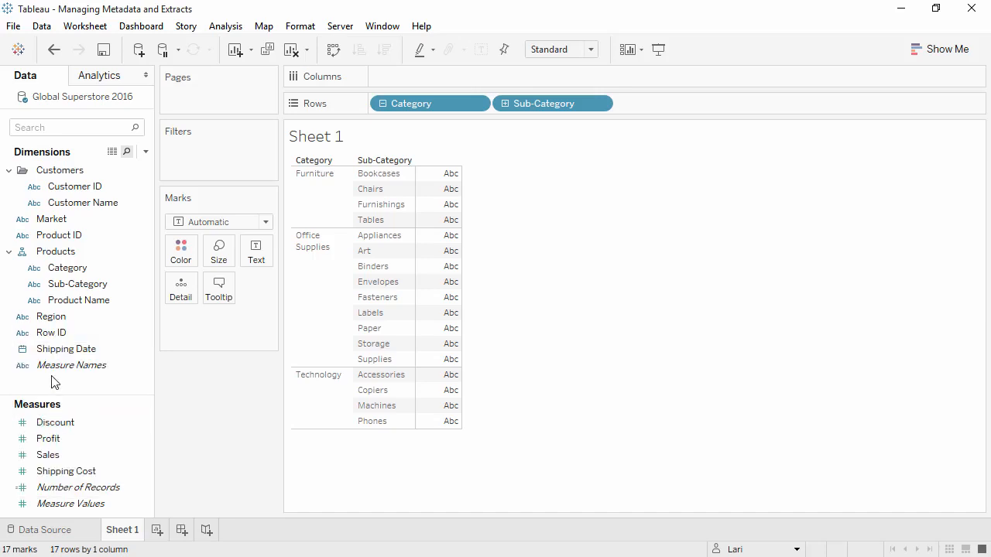
- Color the marks by Market and assign the Green-Orange-Teal palette to its values
drag(60, 219, 183, 246)
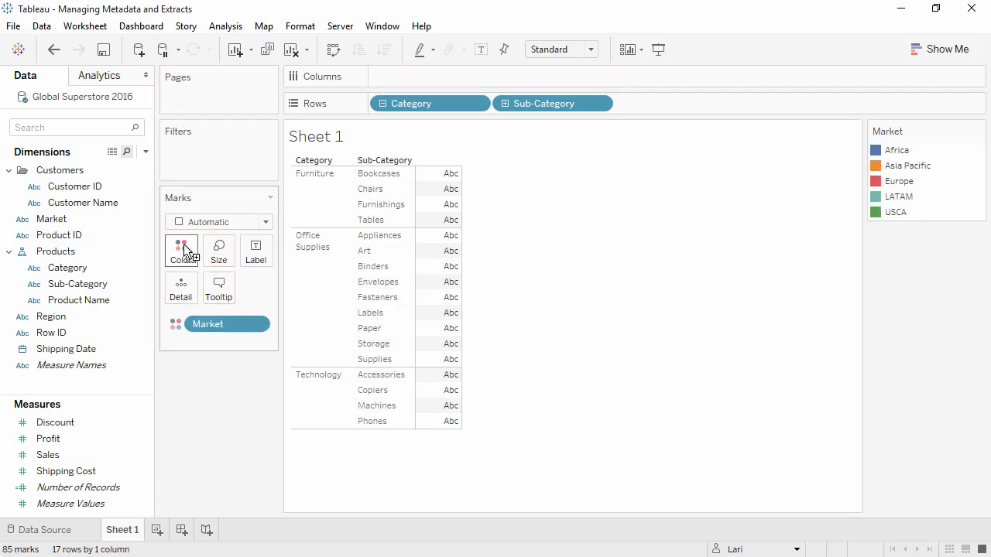
click(181, 251)
click(217, 302)
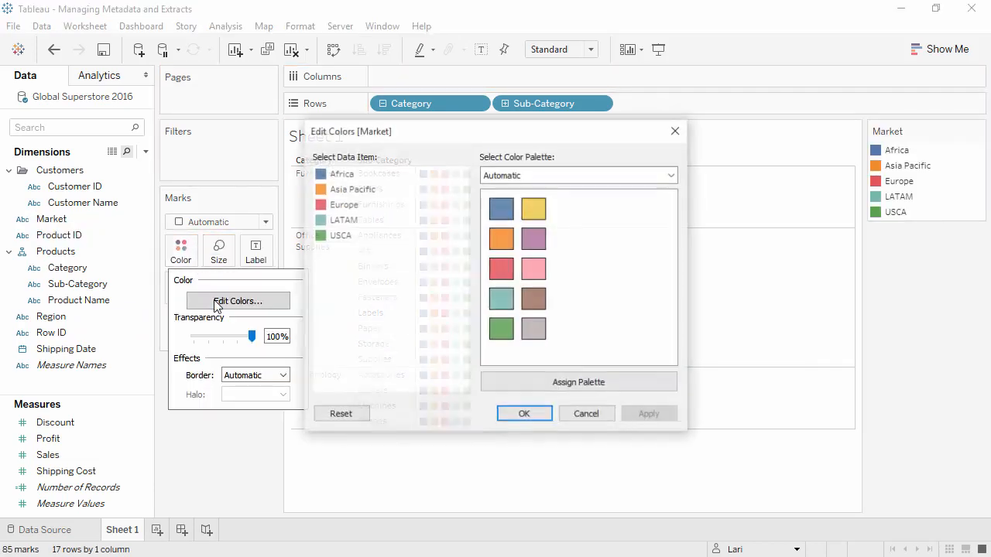
click(557, 175)
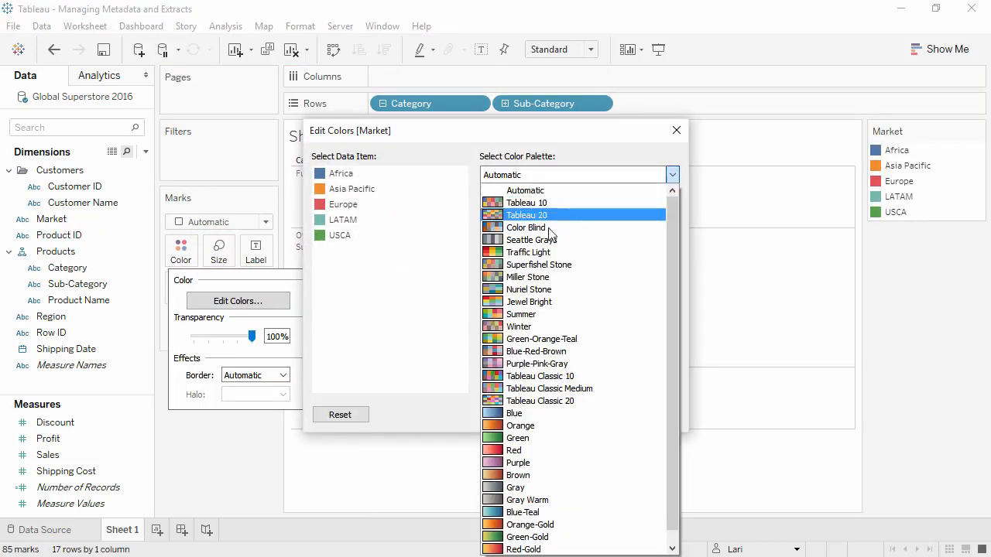
click(542, 339)
click(542, 382)
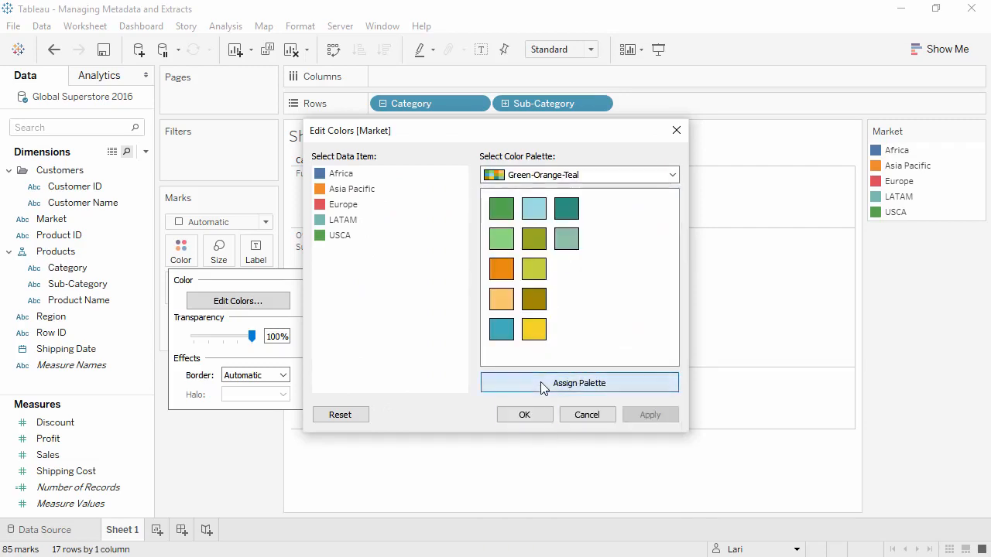
click(534, 418)
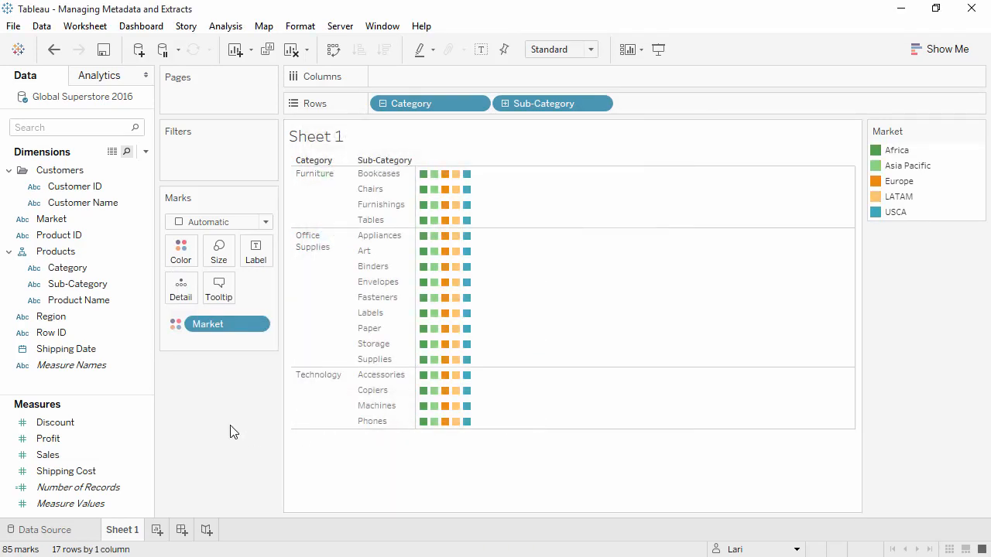
- Remove Market from the marks and color the marks by Market again
drag(231, 327, 202, 392)
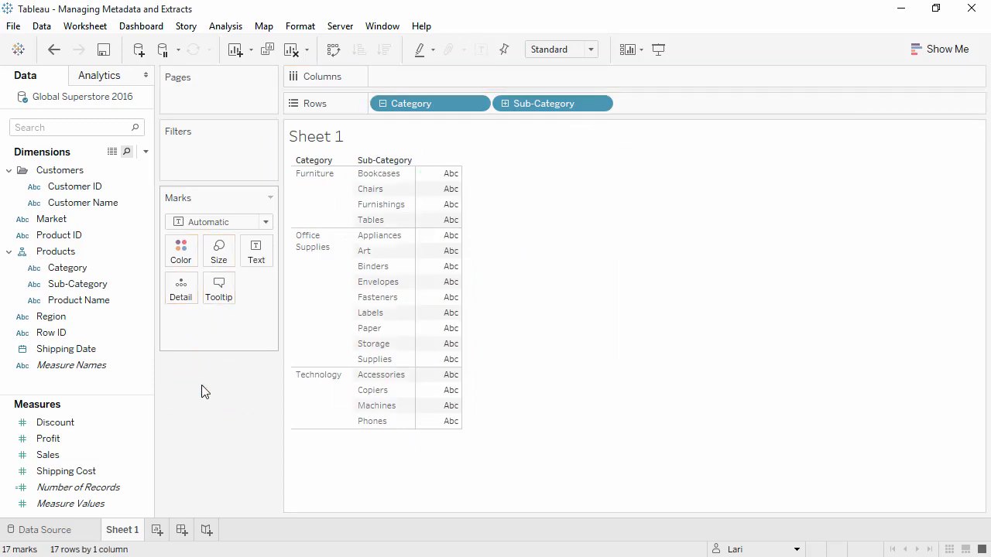
drag(111, 229, 193, 259)
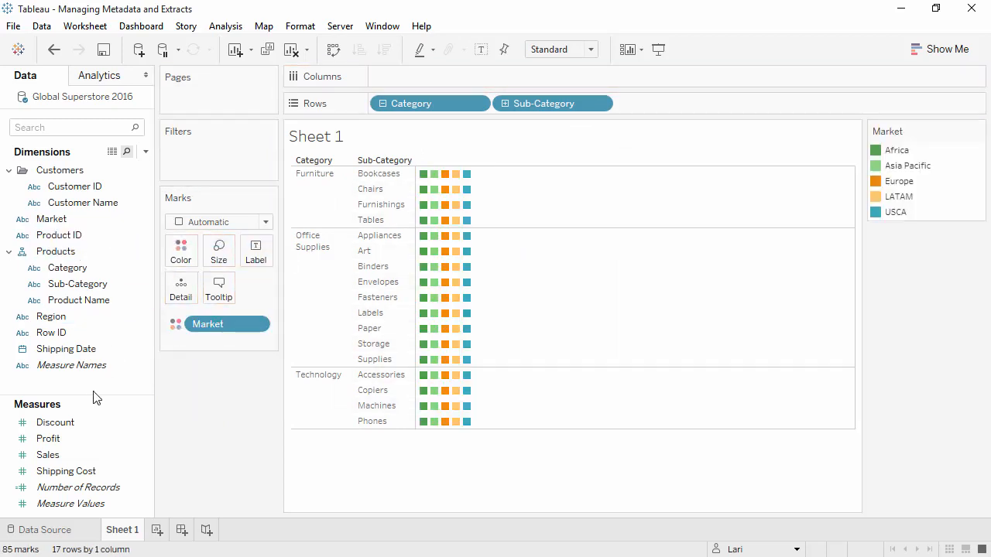
- View the default properties available for the Discount measure, leaving them as they are
drag(85, 424, 86, 425)
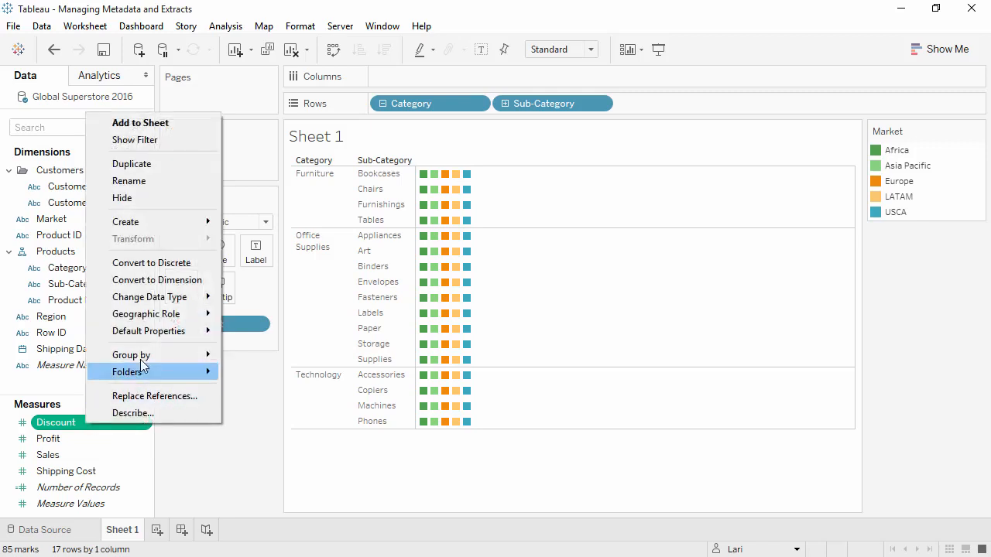
mouse_move(152, 334)
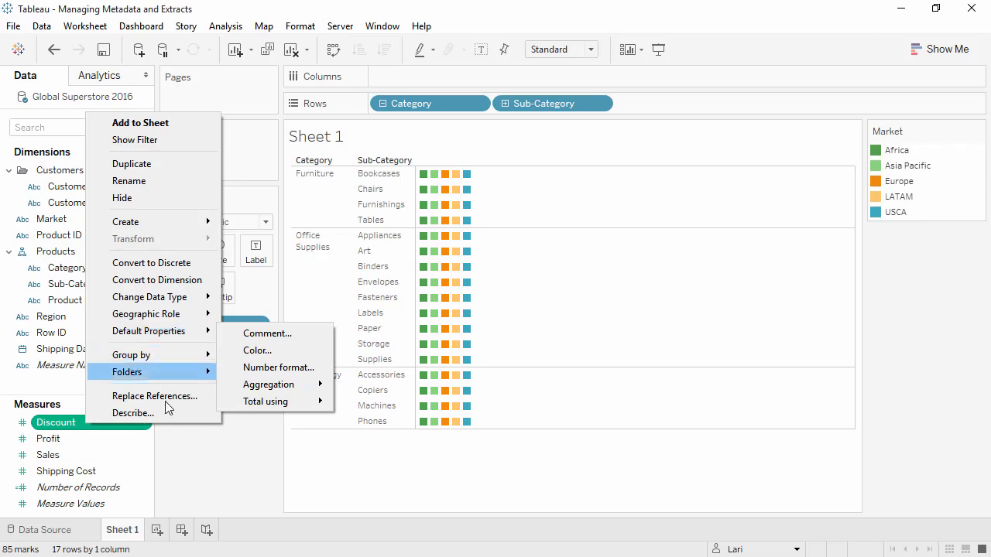
click(175, 452)
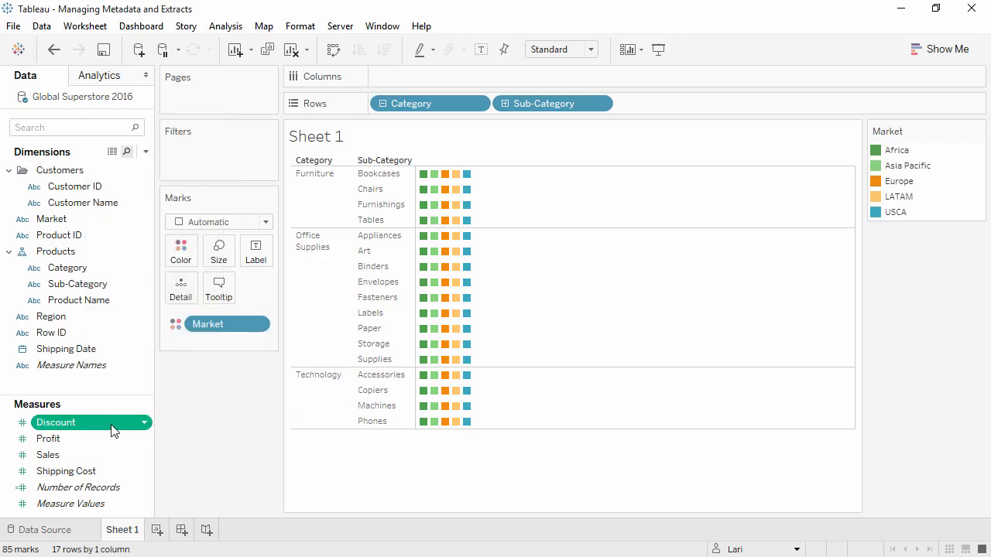
mouse_move(112, 430)
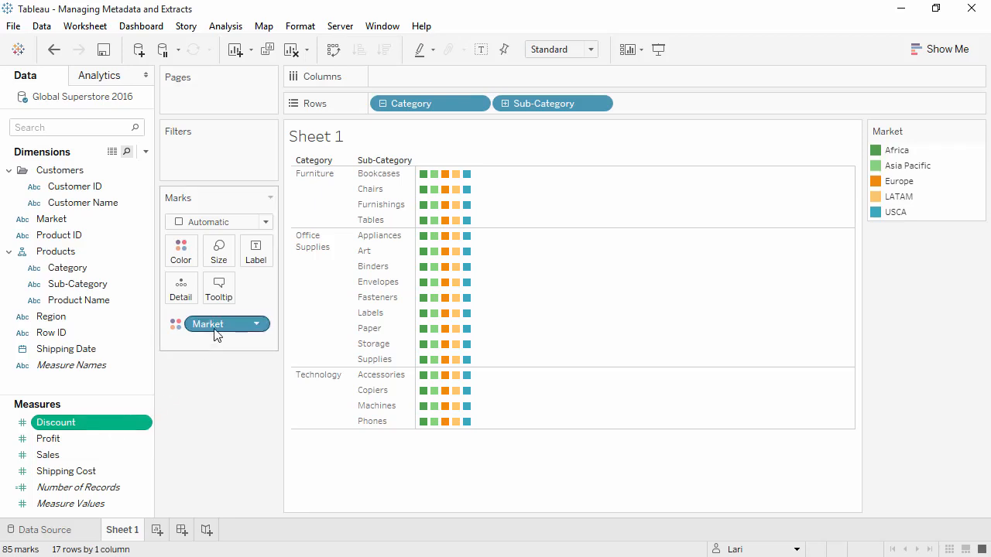
- Remove Market from the marks and plot Discount on Columns against Category and Sub-Category
drag(213, 328, 197, 403)
drag(75, 431, 405, 84)
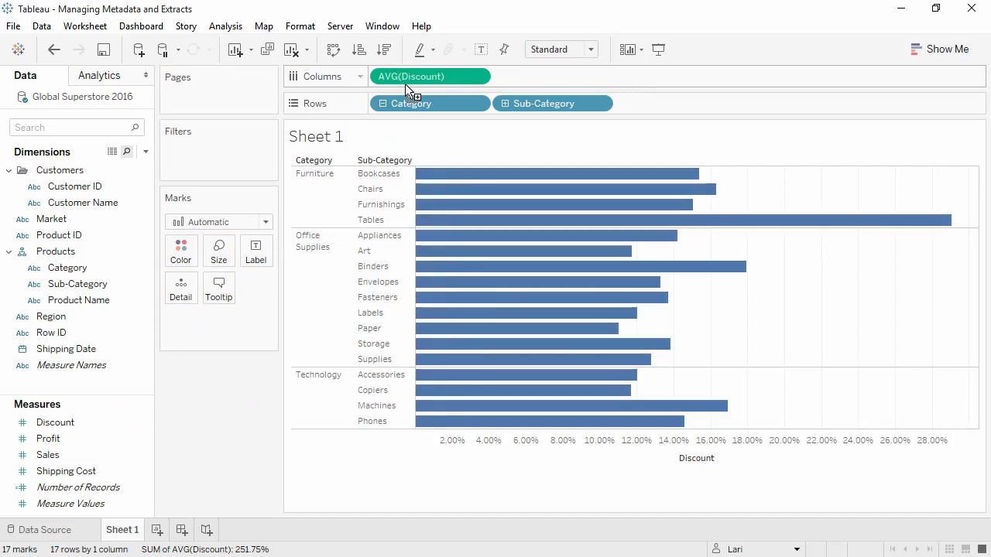
- Show the mark labels on the Discount bars, check them, and hide them again
click(480, 50)
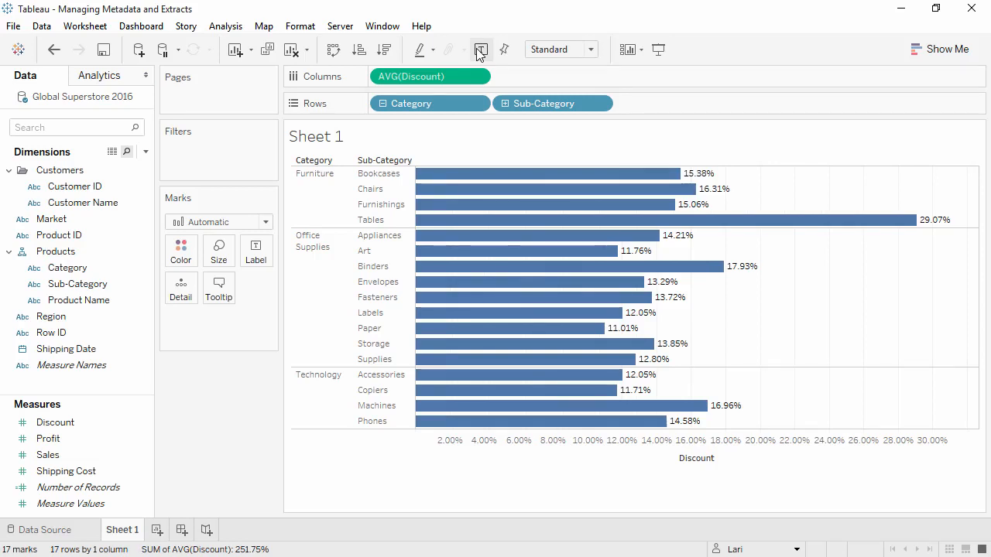
click(480, 49)
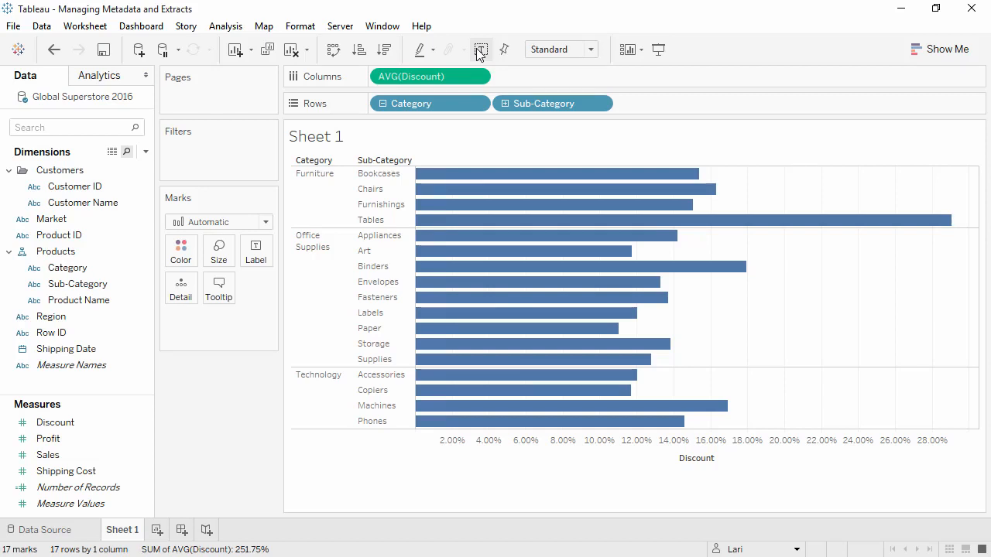
- Remove the Products hierarchy so its fields become separate dimensions
right_click(91, 258)
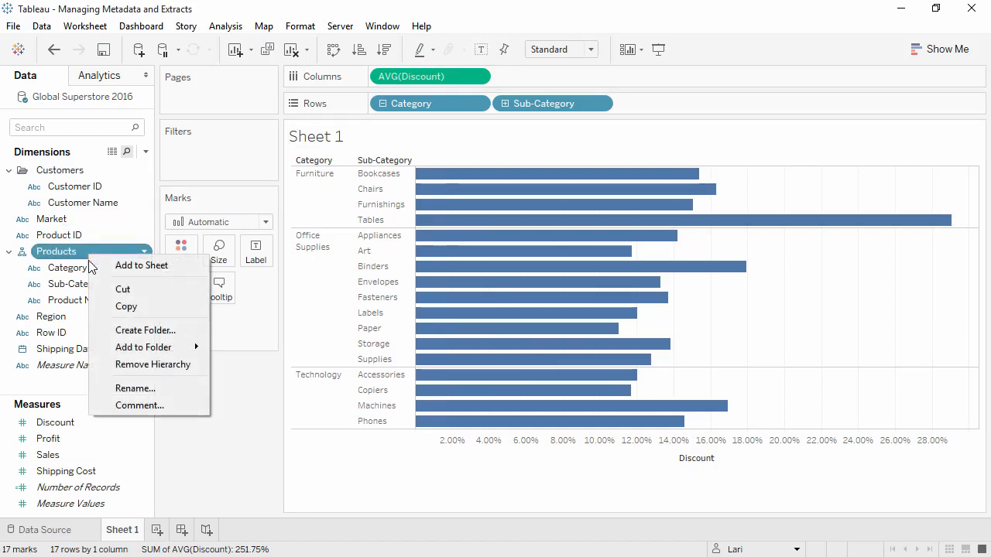
click(137, 364)
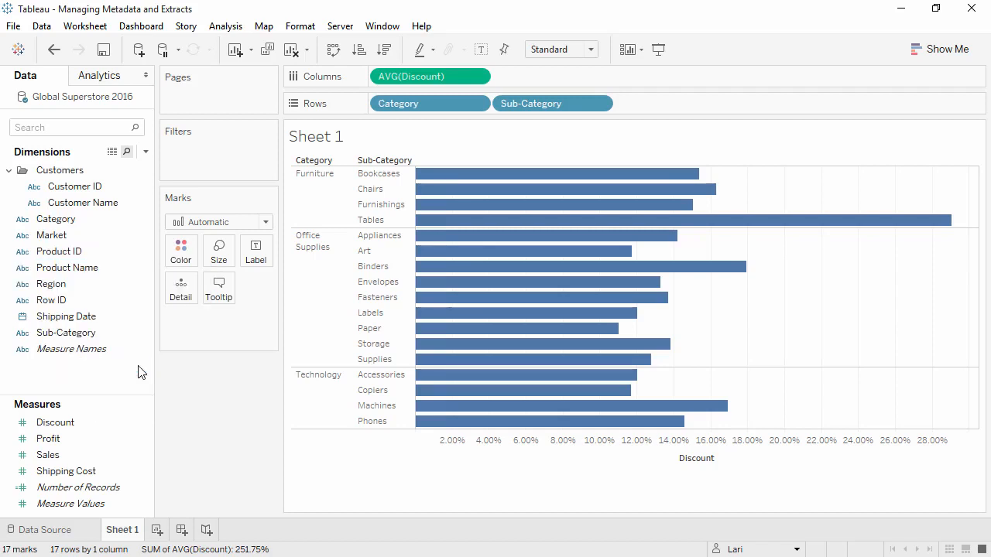
- Create a calculated field named "Shipped X days ago" with the formula DATEDIFF("day", [Shipping Date], TODAY())
right_click(80, 377)
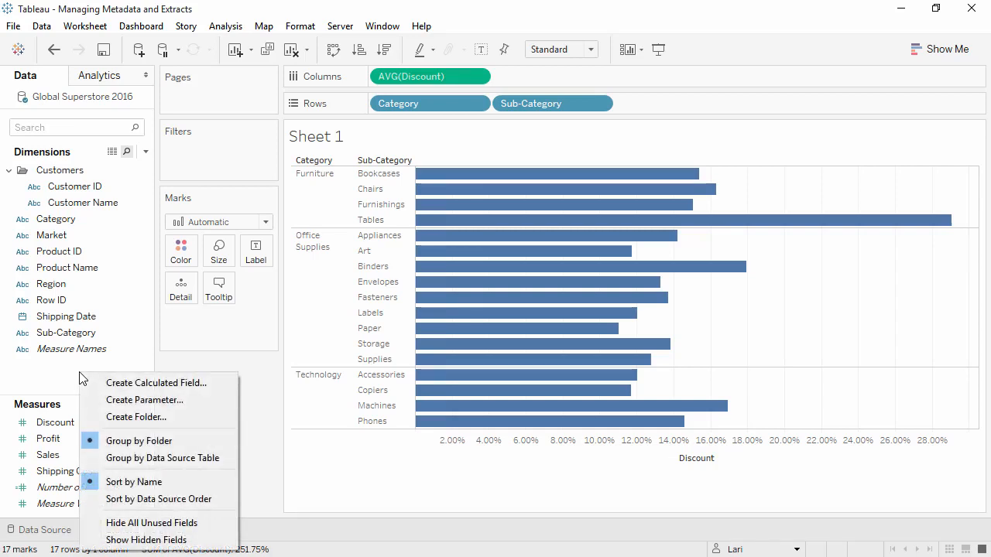
click(109, 389)
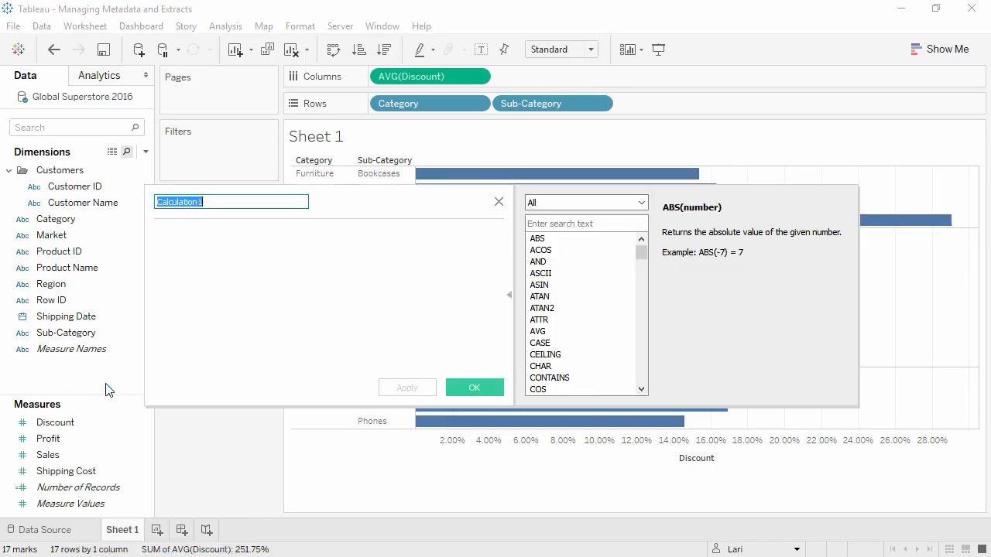
click(186, 326)
text(DATEDIFF("day", [Shipping Date], TODAY()))
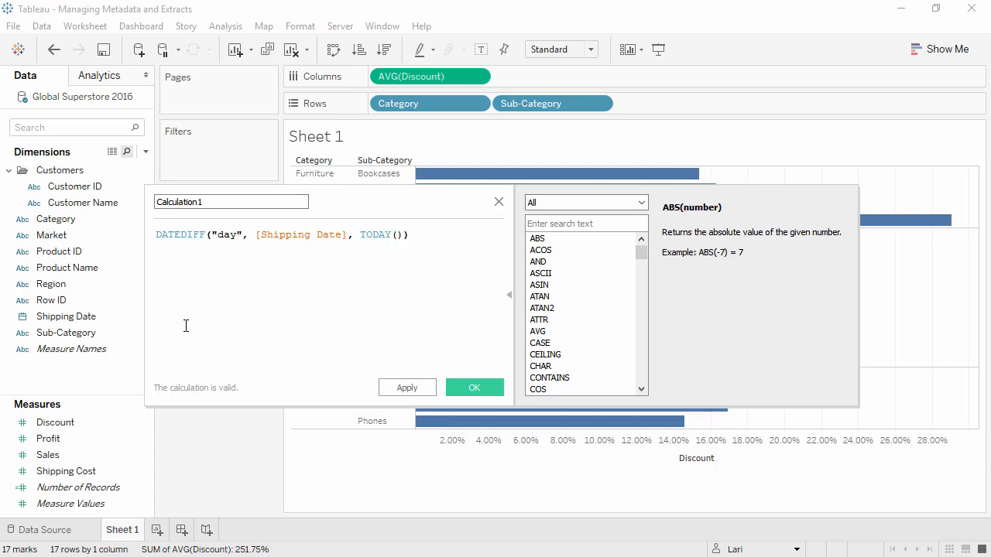
drag(302, 202, 153, 203)
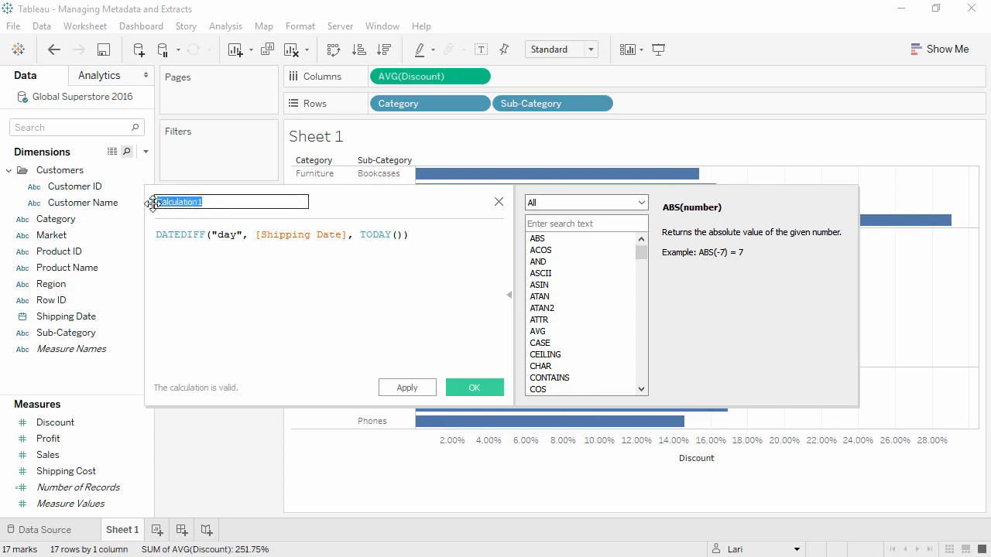
text(Shipped X days ago)
click(468, 387)
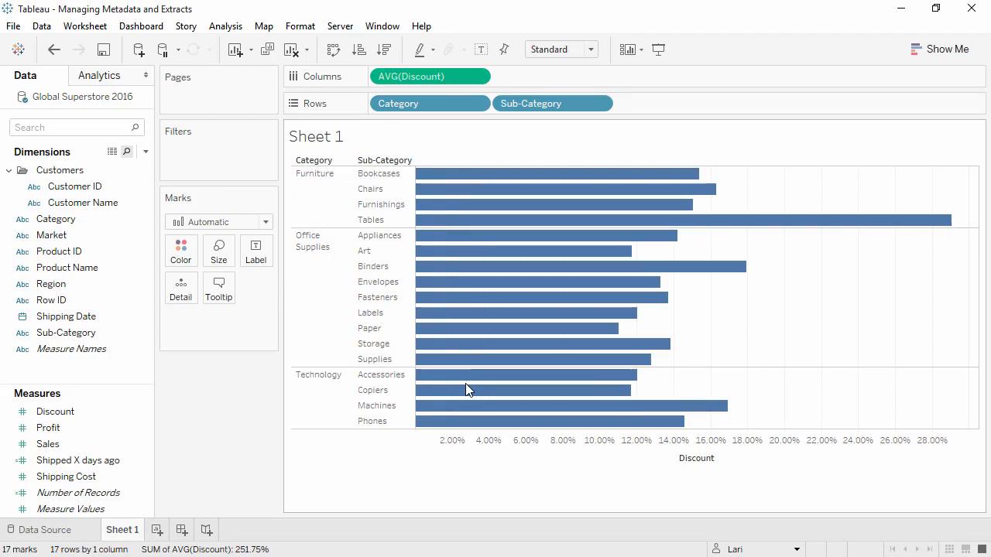
- Check the connection settings on the Data Source page and return to Sheet 1
mouse_move(419, 391)
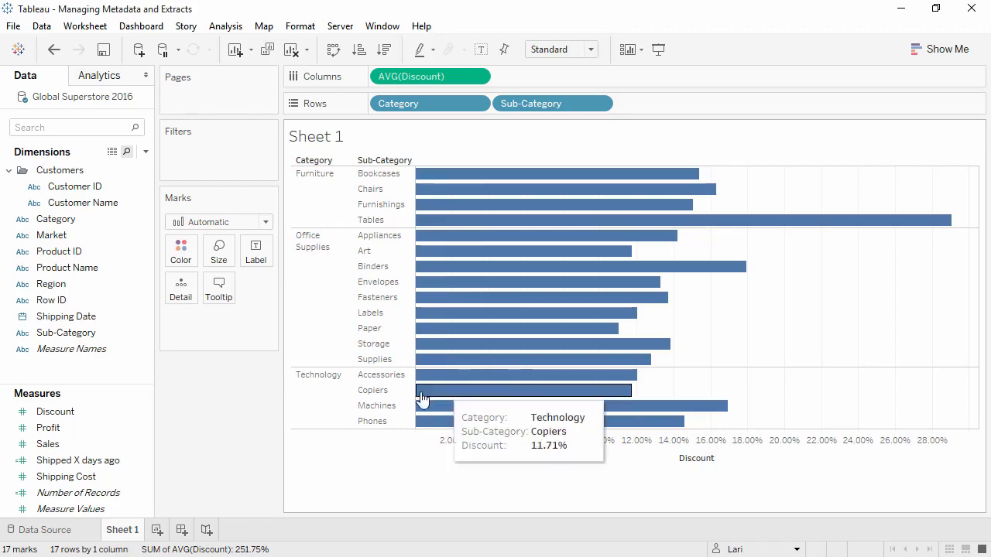
click(89, 530)
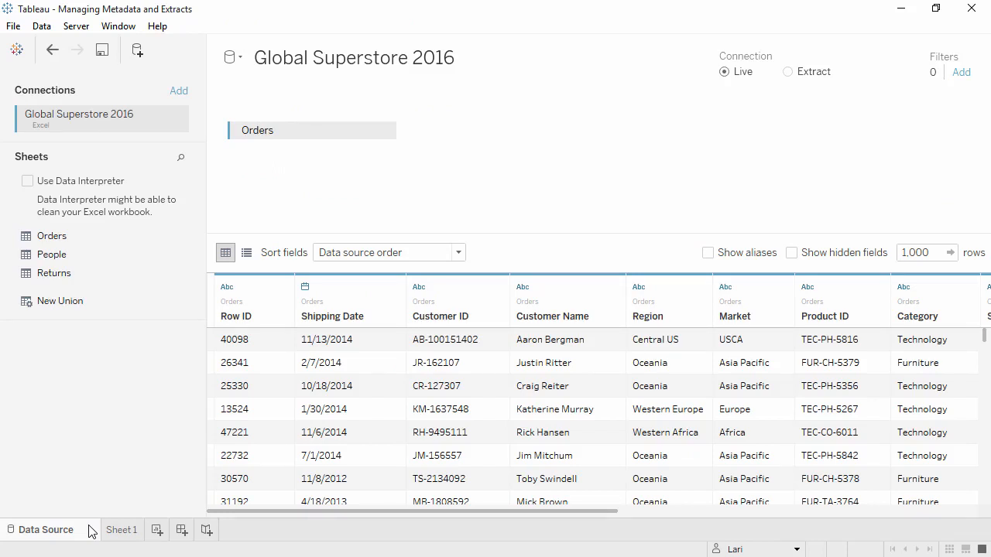
click(115, 531)
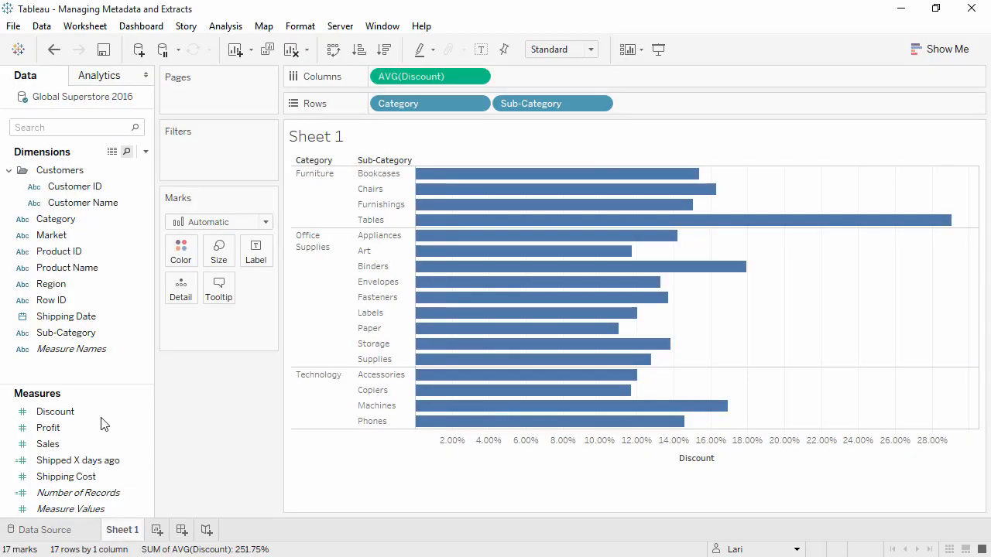
- Open the available actions for the Global Superstore 2016 data source
right_click(108, 97)
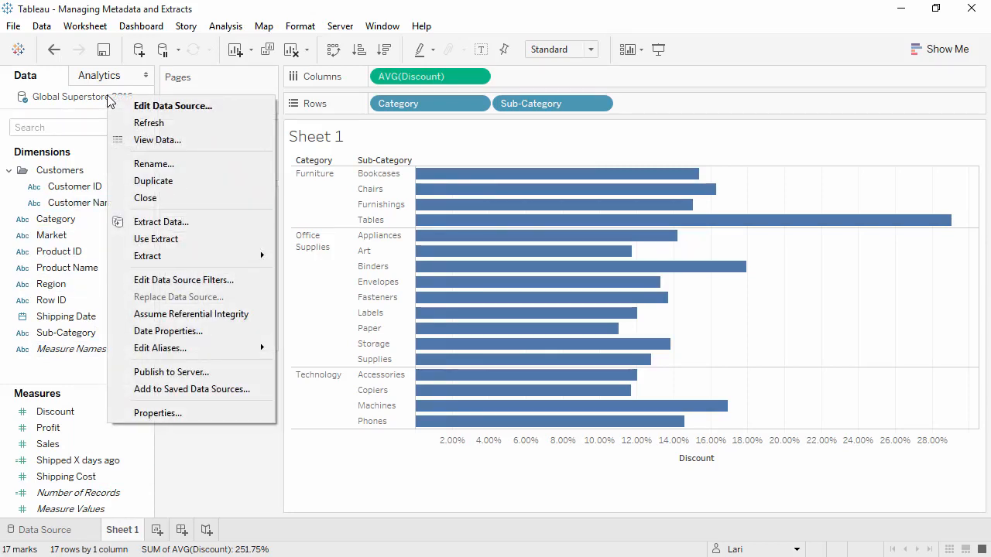